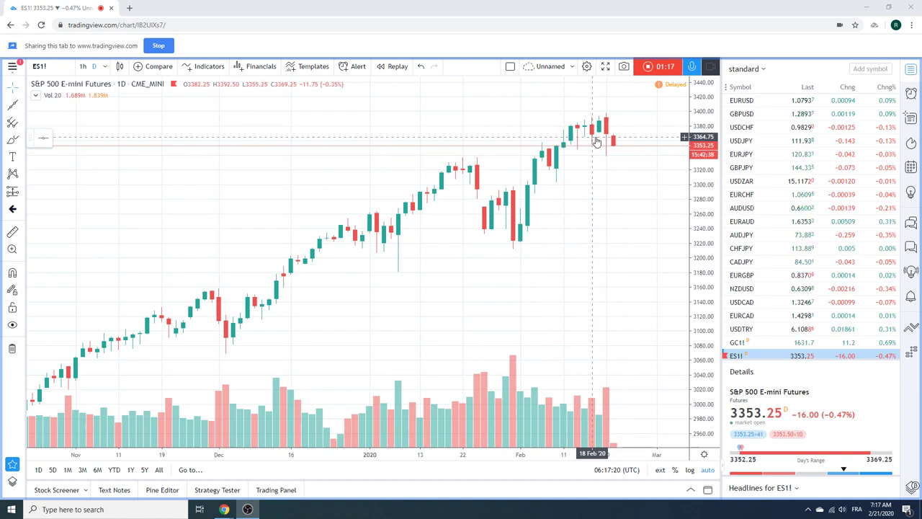
# Step: Show the daily USDJPY chart from the watchlist
pyautogui.click(748, 141)
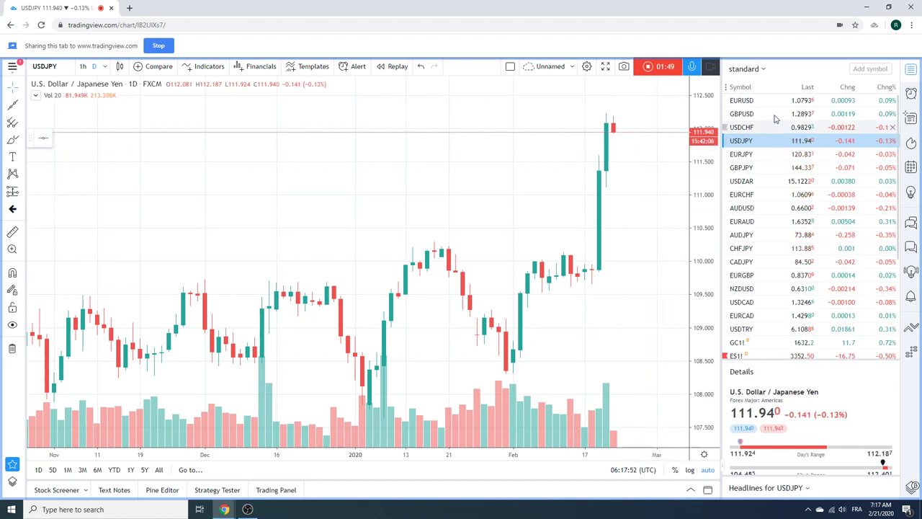
# Step: Chart daily EURUSD zoomed out back to September, with the volume bars hidden
pyautogui.click(746, 101)
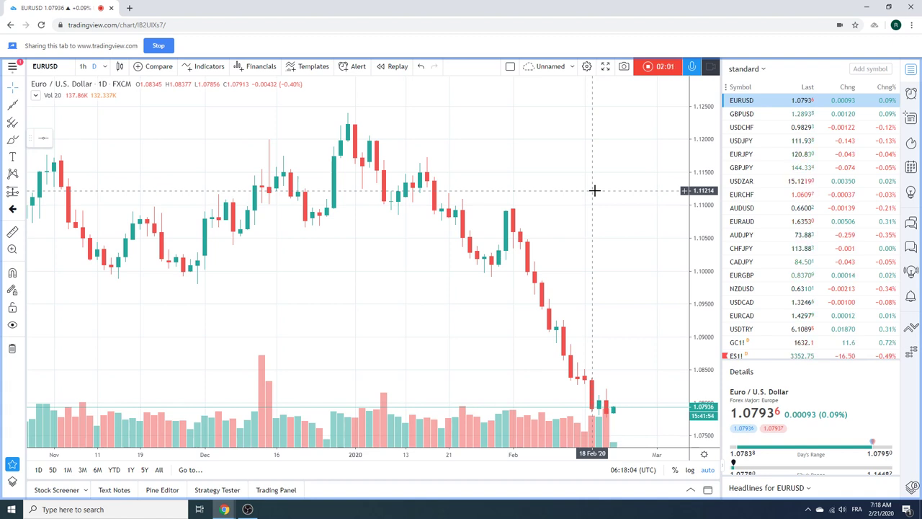
pyautogui.scroll(-3, 594, 190)
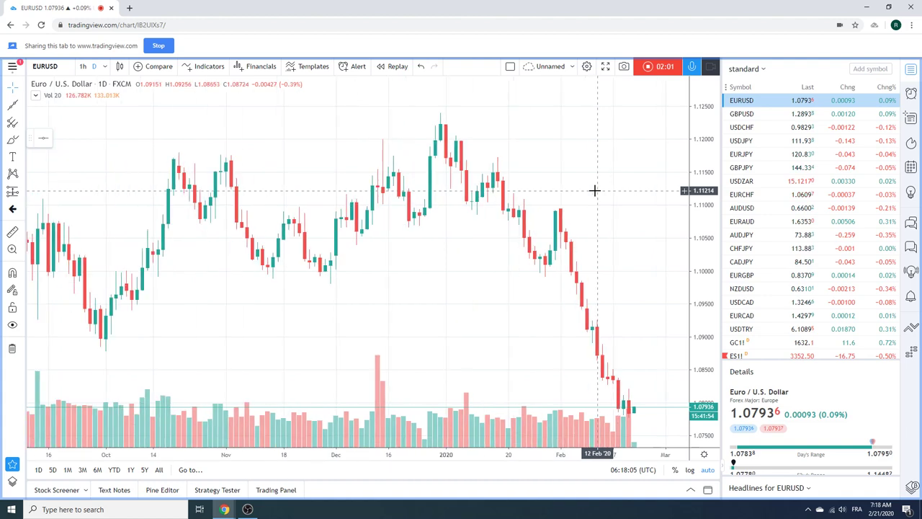
pyautogui.rightClick(517, 432)
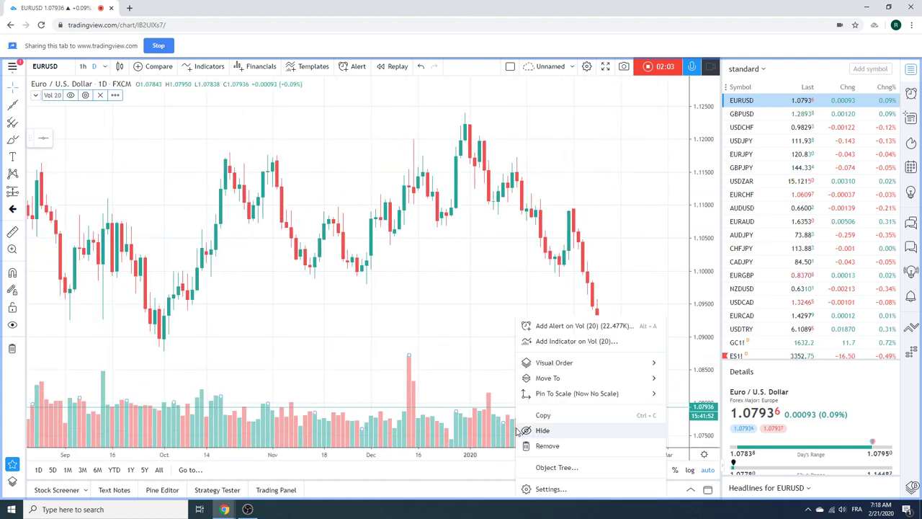
pyautogui.click(559, 432)
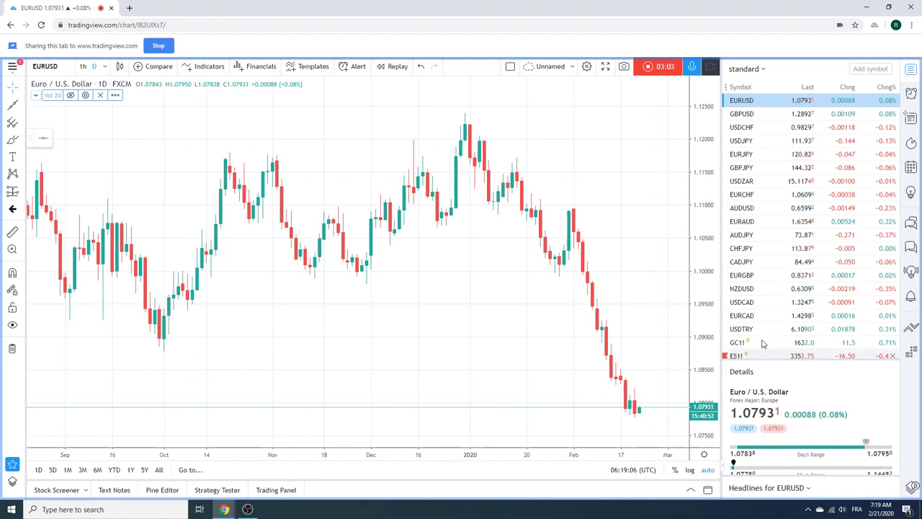
# Step: Pass through ES1! to Gold Futures GC1!, zoomed out to span January 2019 through March
pyautogui.click(748, 356)
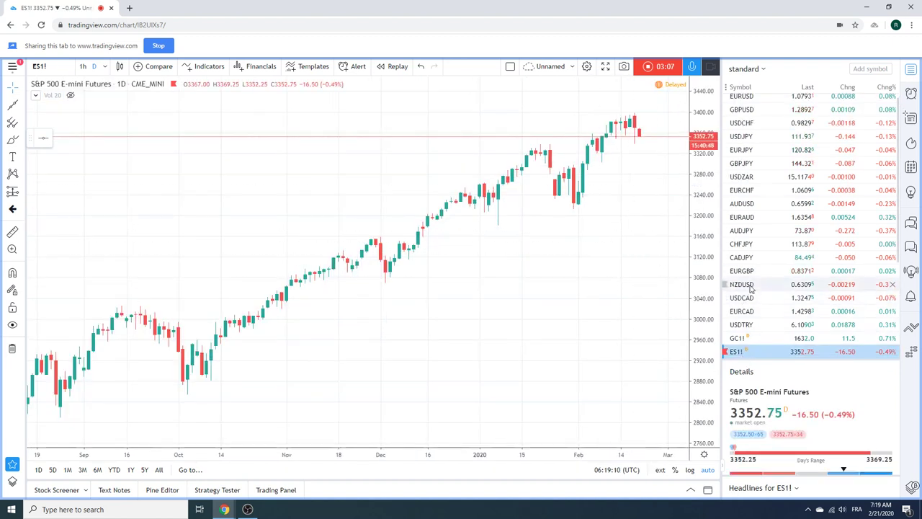
pyautogui.click(748, 340)
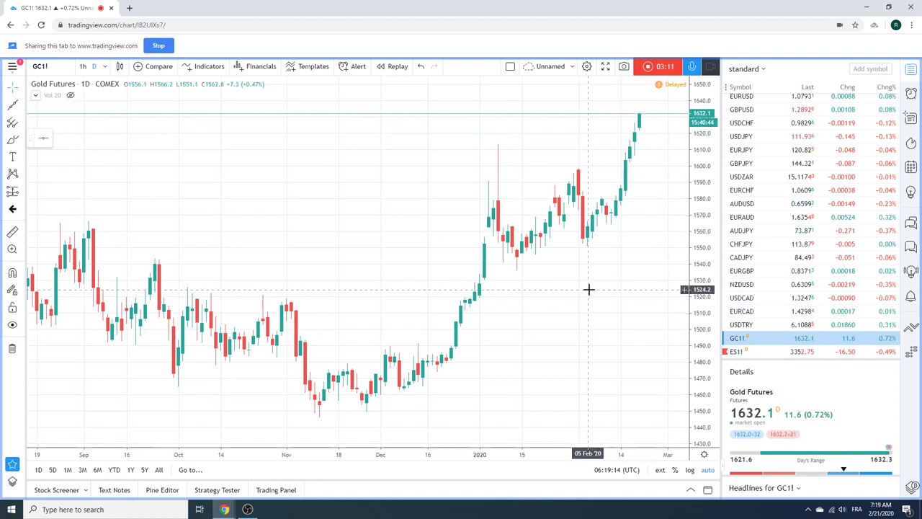
pyautogui.scroll(-3, 427, 214)
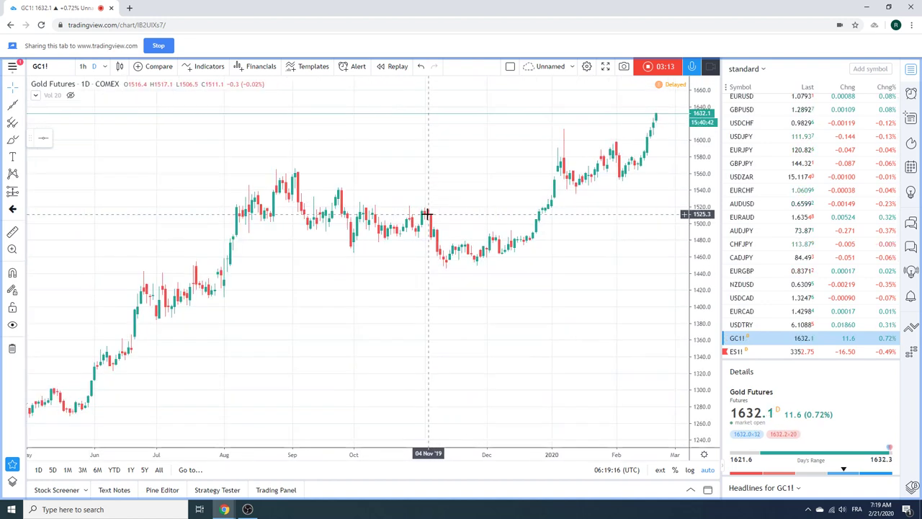
pyautogui.scroll(4, 505, 183)
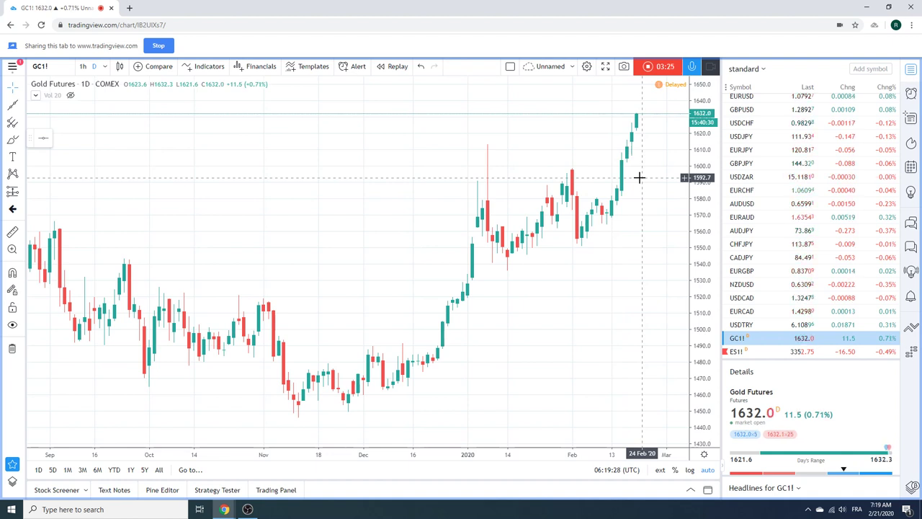
pyautogui.scroll(-2, 286, 203)
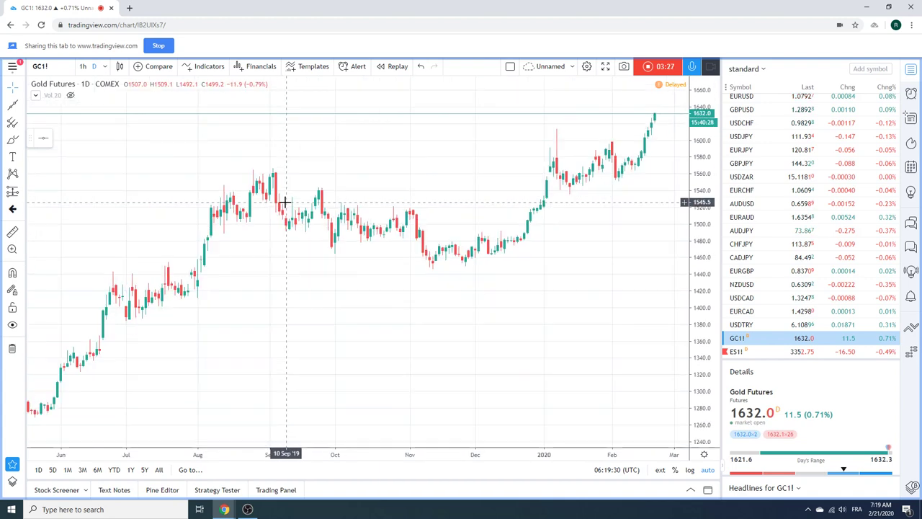
pyautogui.scroll(-2, 286, 203)
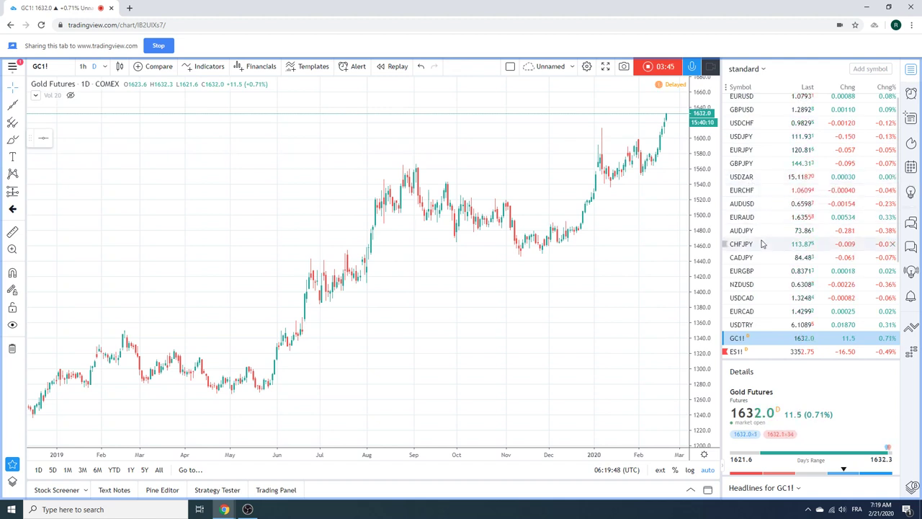
# Step: Chart daily USDZAR and zoom in to cover June through March
pyautogui.click(747, 178)
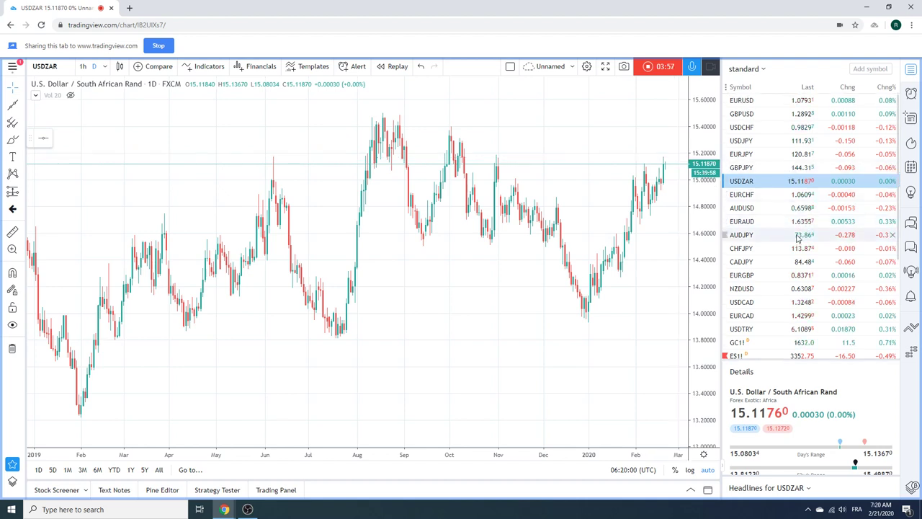
pyautogui.scroll(-3, 799, 238)
pyautogui.scroll(2, 798, 238)
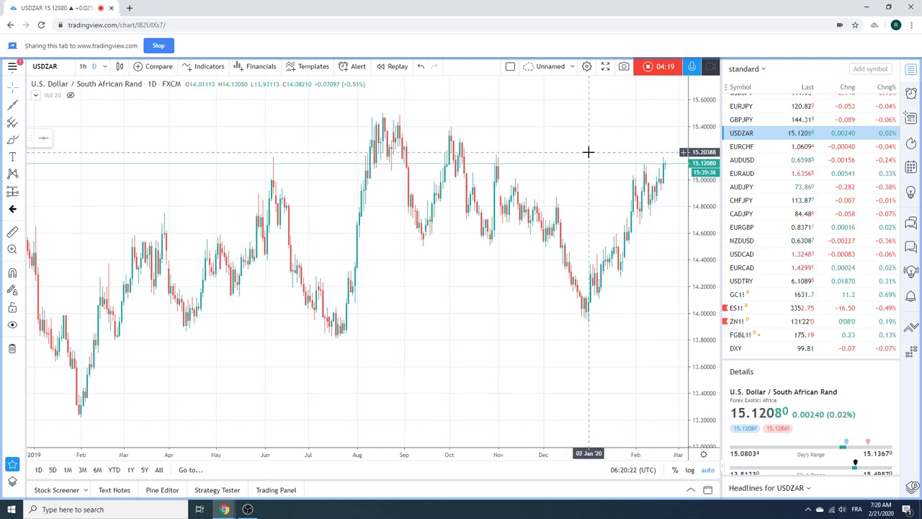
pyautogui.scroll(2, 588, 151)
pyautogui.scroll(1, 589, 152)
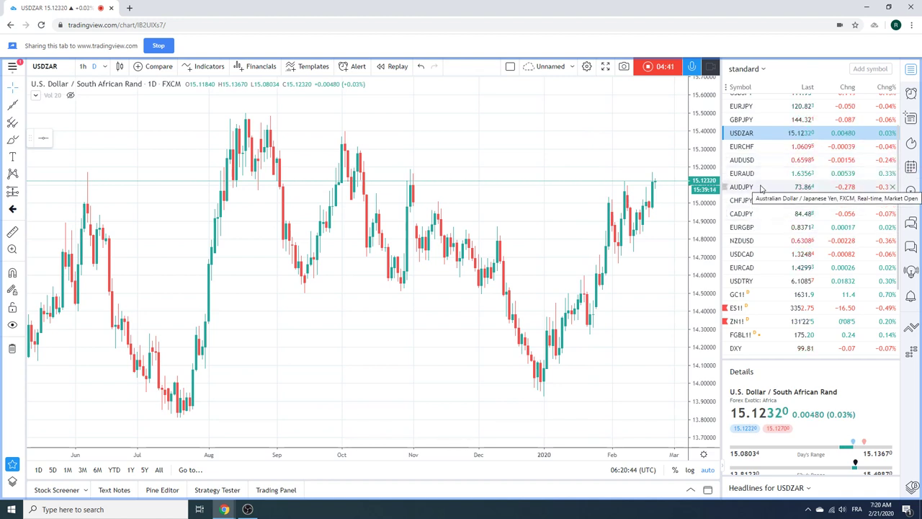
pyautogui.click(757, 162)
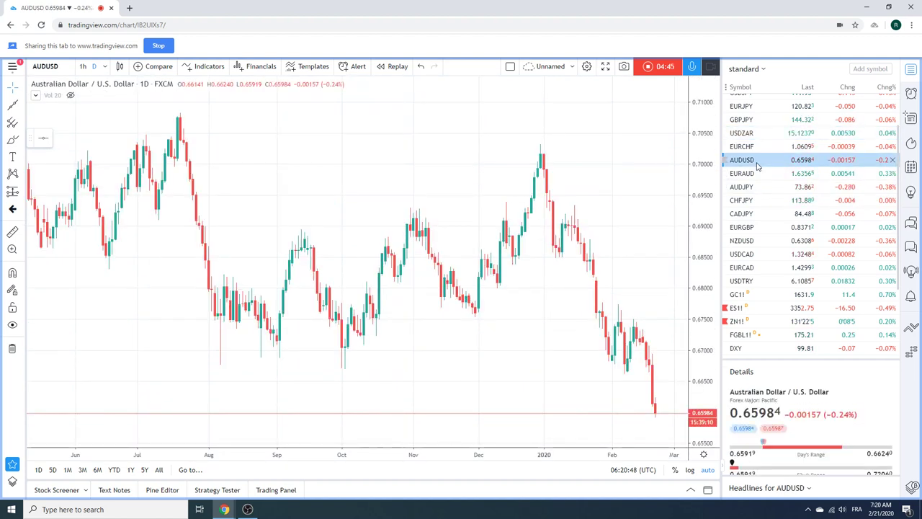
pyautogui.click(749, 242)
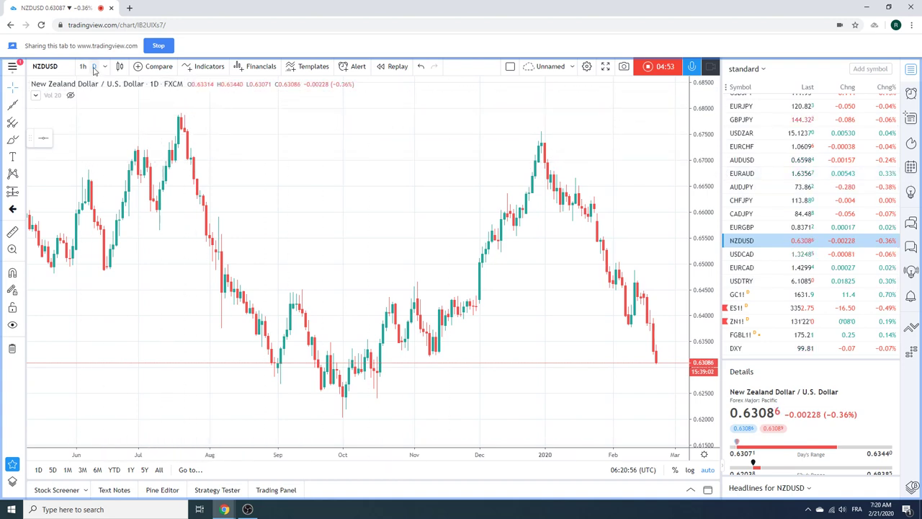
# Step: Load NZDJPY through the symbol search, then scroll the watchlist back up
pyautogui.click(63, 65)
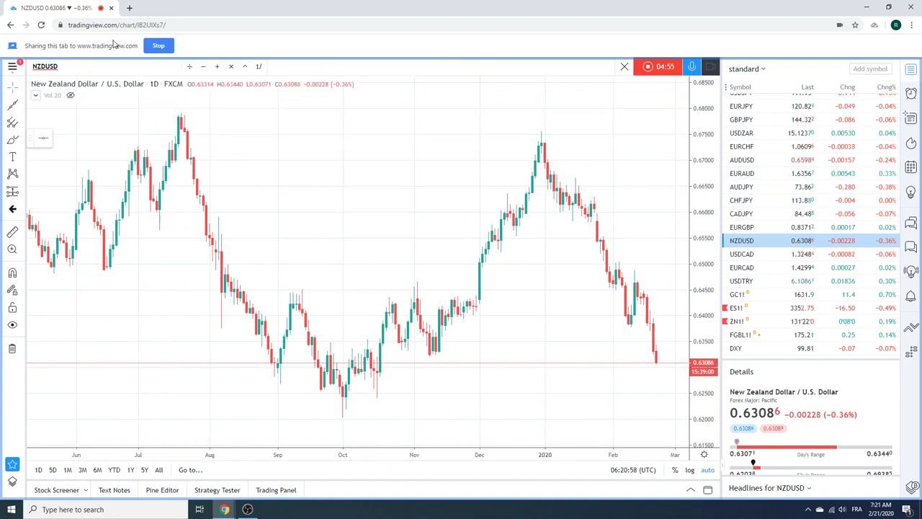
pyautogui.write('NZD')
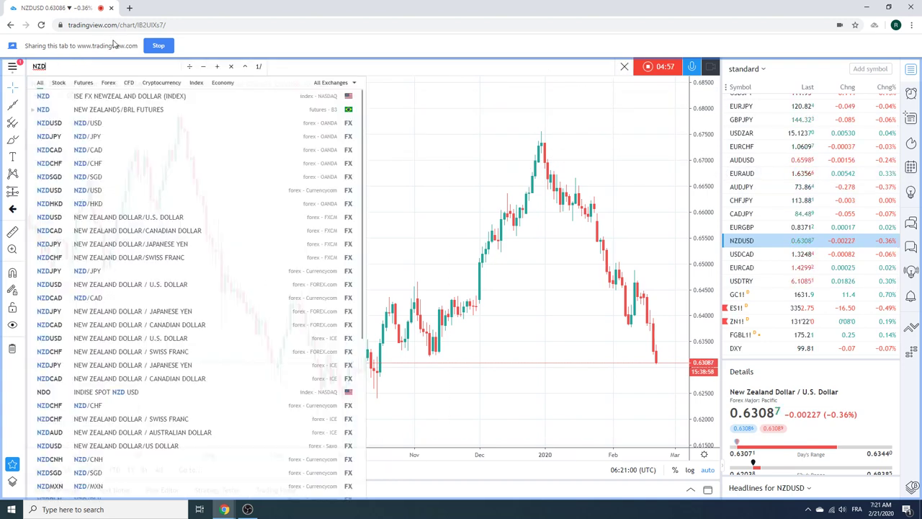
pyautogui.write('JPY')
pyautogui.press('Return')
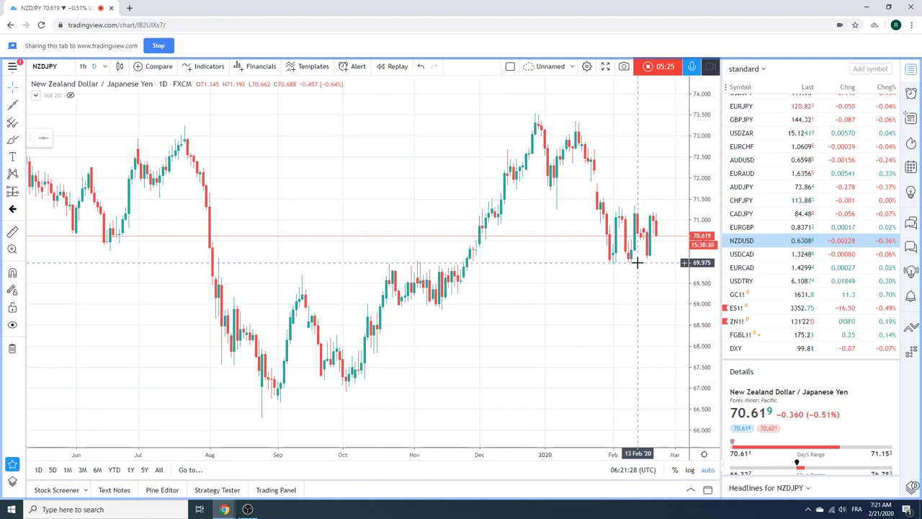
pyautogui.scroll(2, 783, 250)
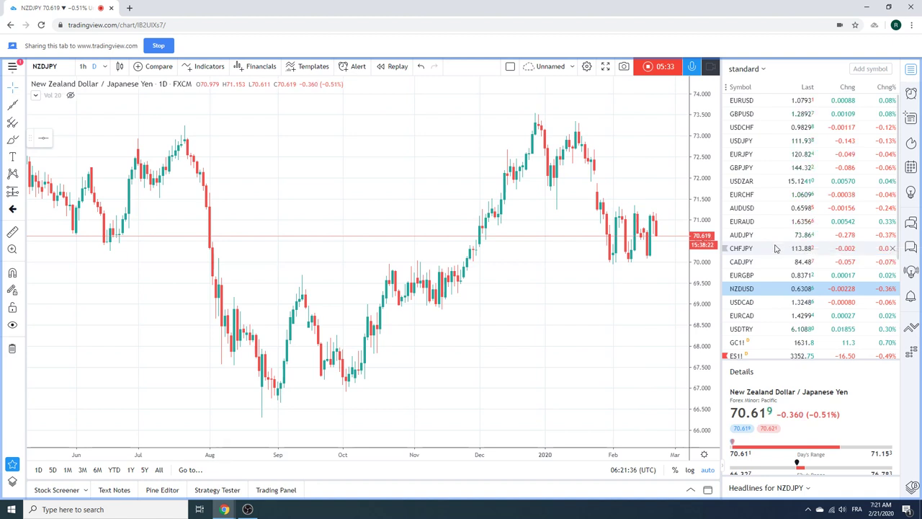
# Step: Review the daily EURCHF chart, then switch to daily EURJPY
pyautogui.click(752, 195)
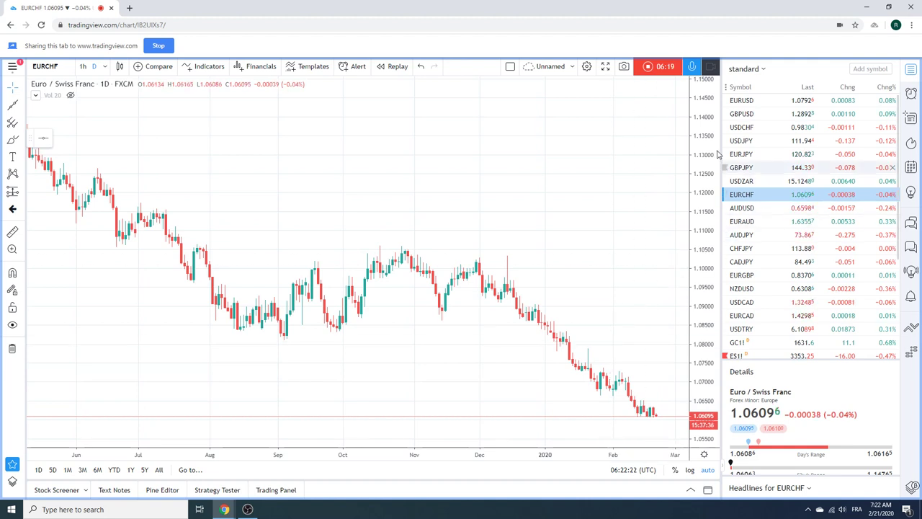
pyautogui.click(751, 156)
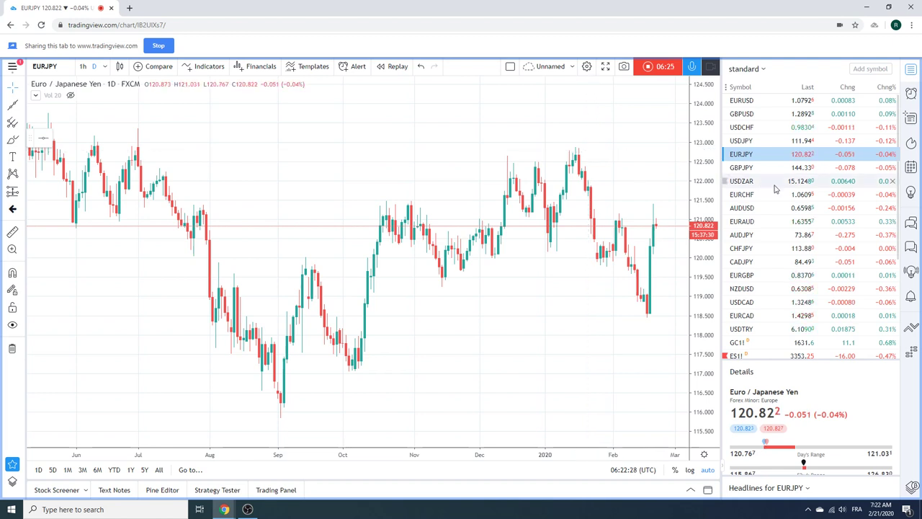
# Step: Glance at EURUSD, then return to EURJPY and set it to 1-hour candles
pyautogui.click(750, 101)
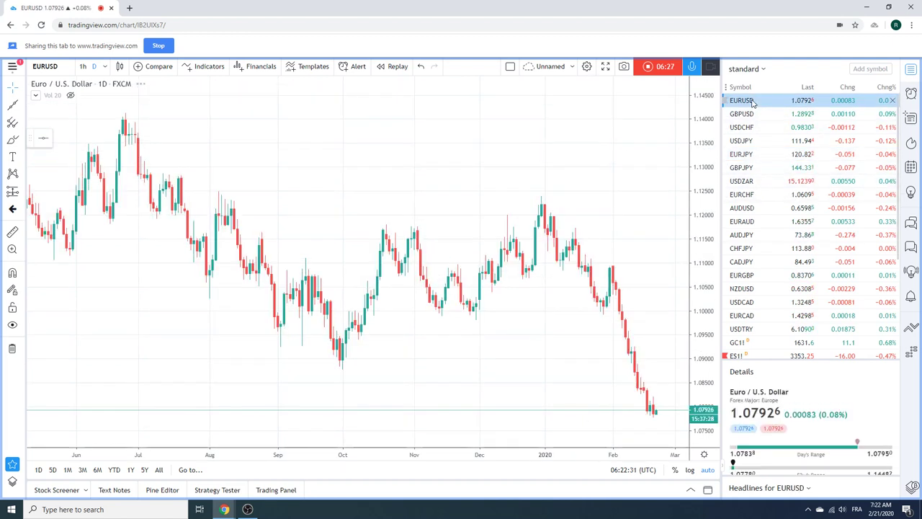
pyautogui.click(753, 154)
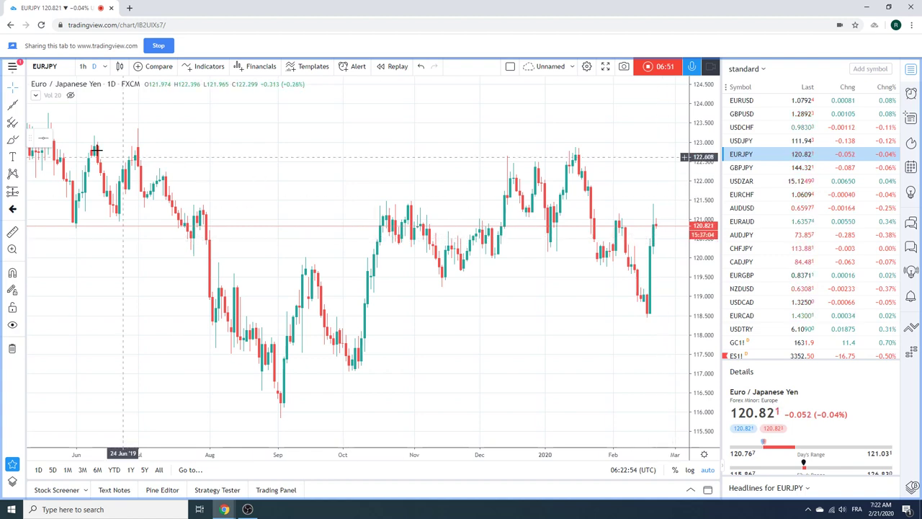
pyautogui.click(83, 65)
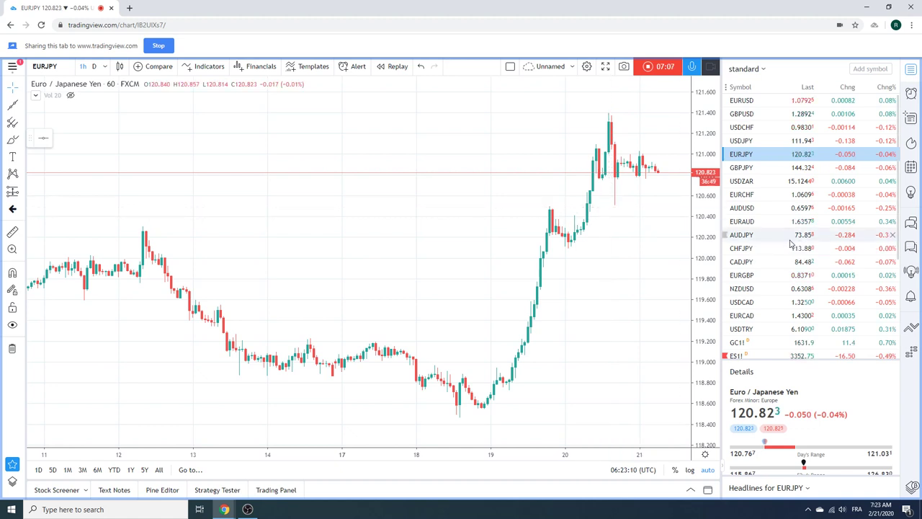
# Step: Check GBPUSD and GBPJPY hourly, then set GBPJPY back to the D interval
pyautogui.scroll(-1, 792, 238)
pyautogui.scroll(1, 778, 180)
pyautogui.click(751, 115)
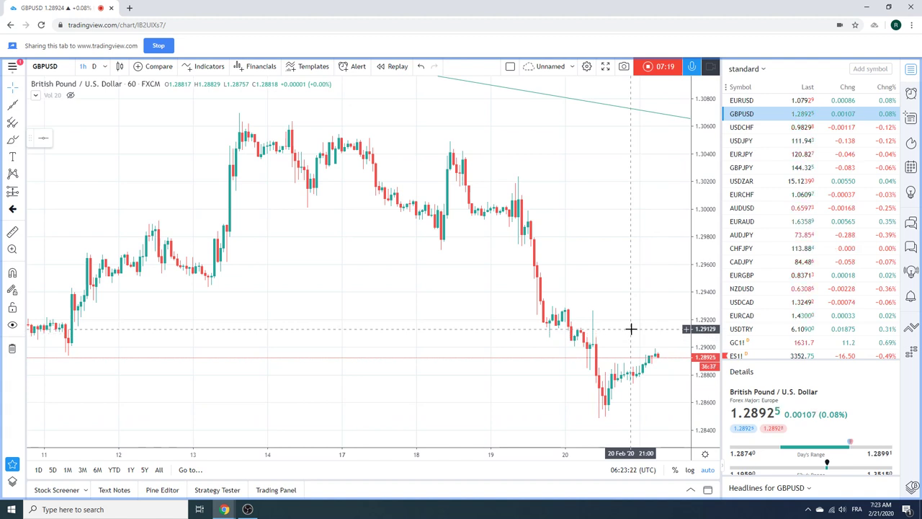
pyautogui.click(754, 168)
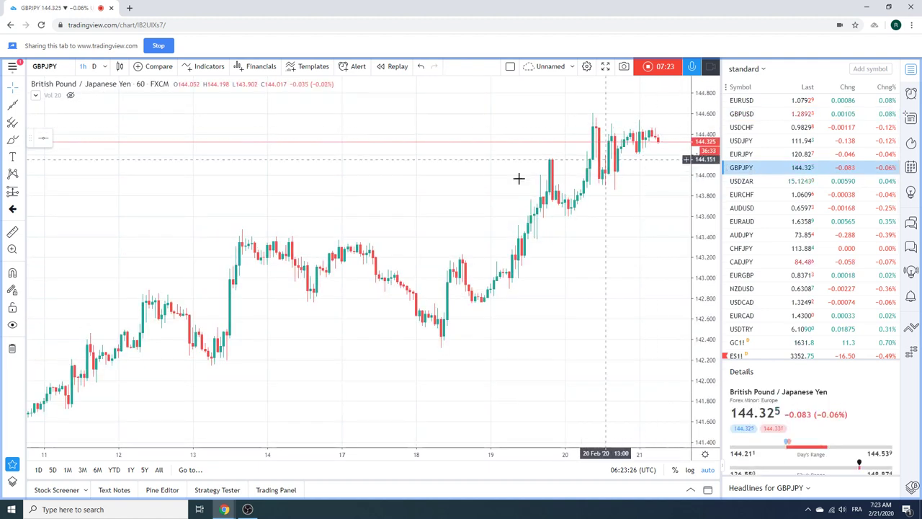
pyautogui.click(94, 66)
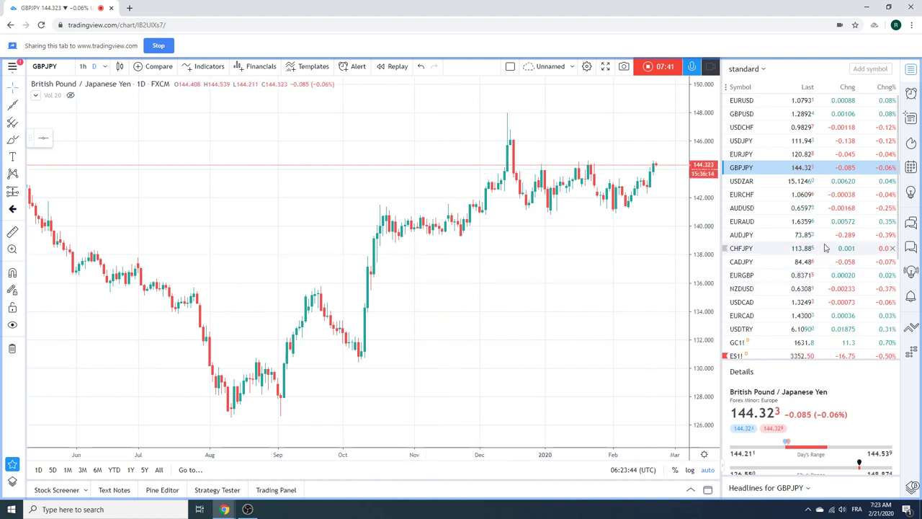
# Step: Scroll down the watchlist and chart ES1! on daily candles
pyautogui.scroll(-3, 827, 248)
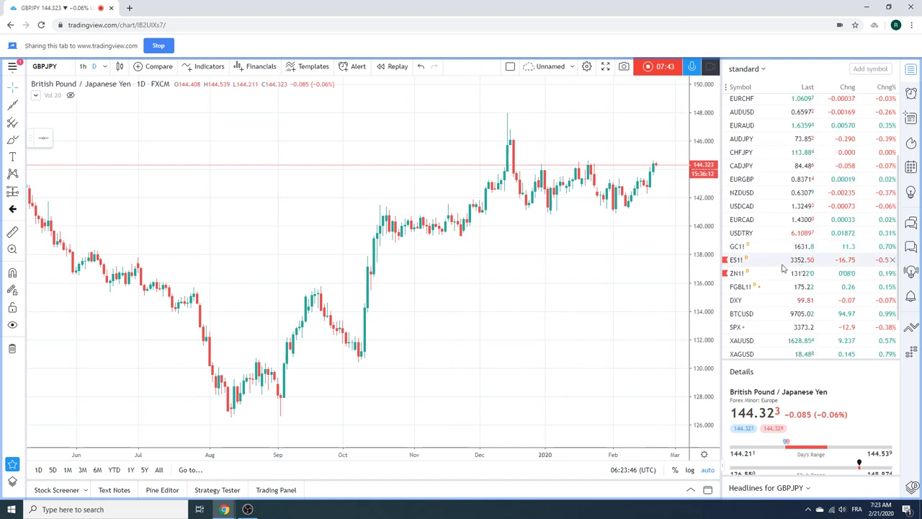
pyautogui.click(746, 264)
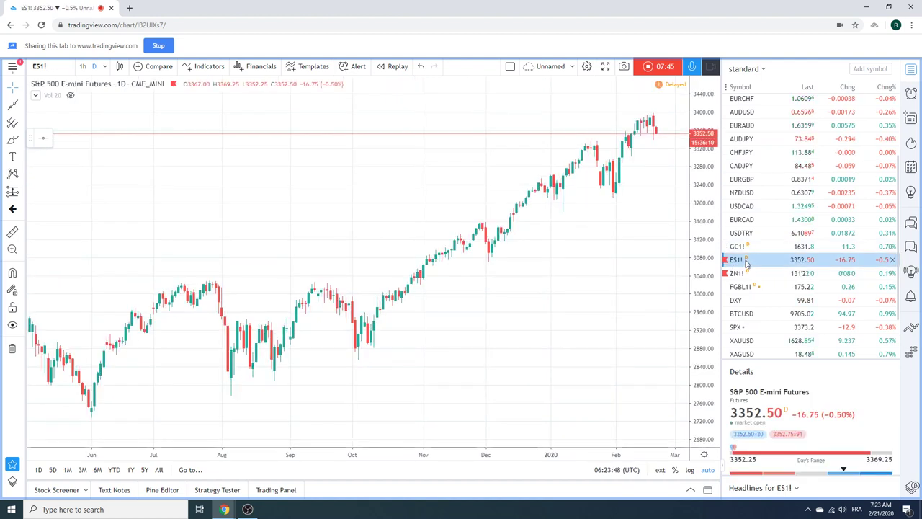